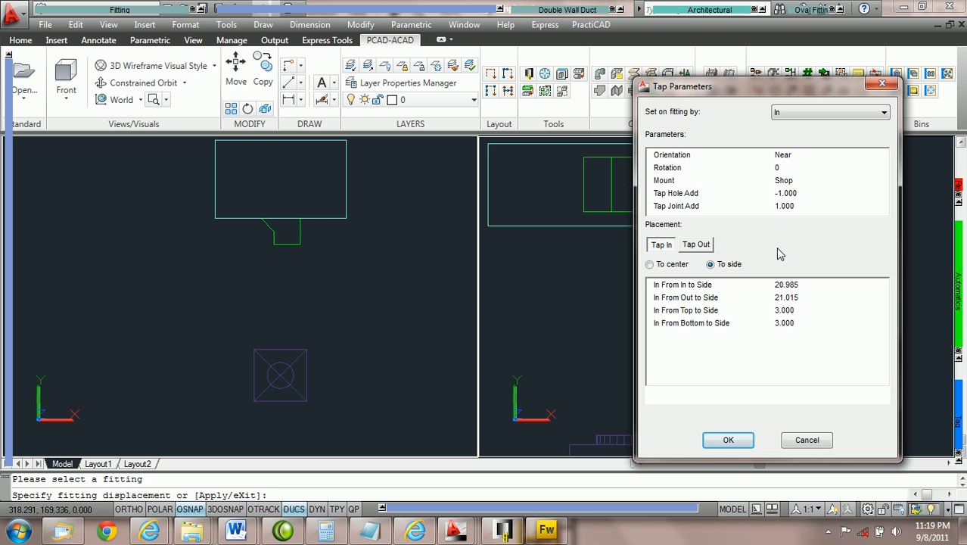
Step: Slide the tap along the duct by adjusting its In From In to Side distance to 16.985
click(793, 286)
click(805, 297)
click(801, 310)
click(803, 322)
click(804, 285)
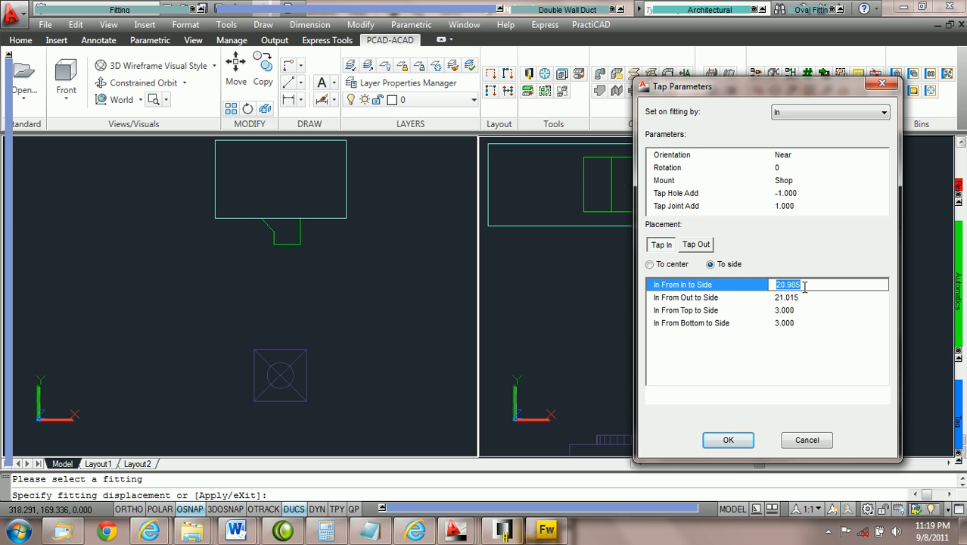
scroll(798, 288, up, 4)
scroll(798, 288, down, 1)
scroll(799, 287, down, 6)
scroll(799, 288, down, 2)
scroll(798, 287, up, 3)
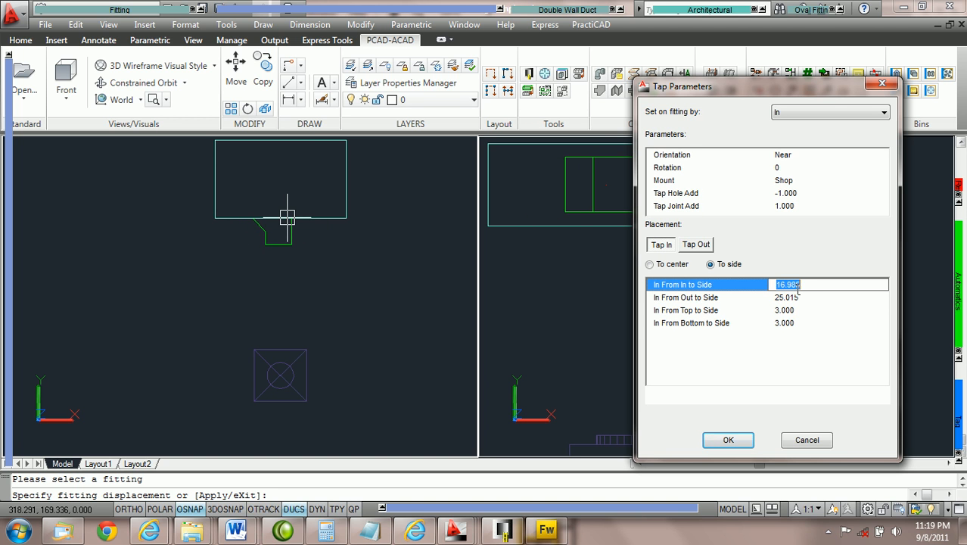
Step: Shift the tap vertically on the duct face by adjusting its In From Top to Side distance to 4.000
click(805, 311)
scroll(806, 312, up, 1)
scroll(805, 311, down, 3)
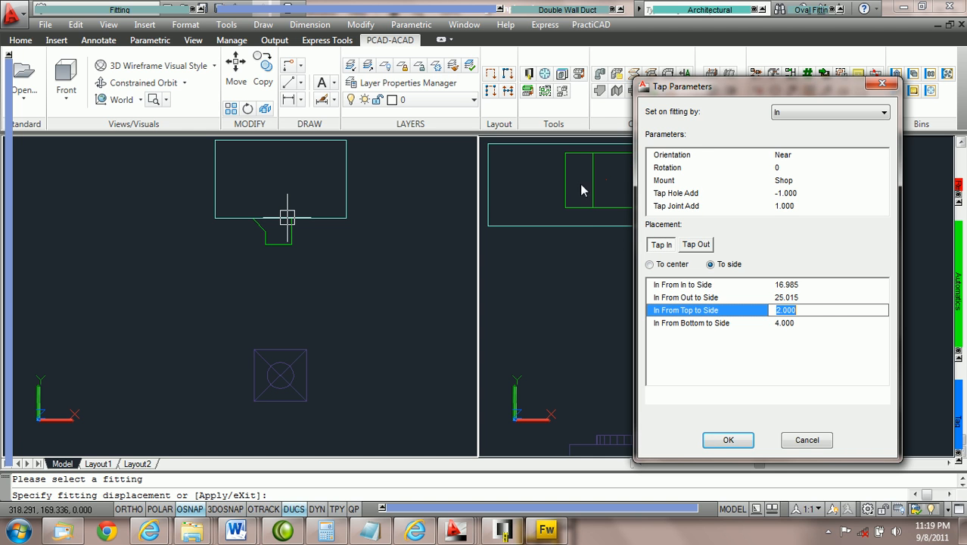
scroll(824, 314, down, 2)
scroll(824, 315, up, 4)
Step: Slide the tap freehand along the duct in the plan view to about 30 from the duct's In end
click(333, 274)
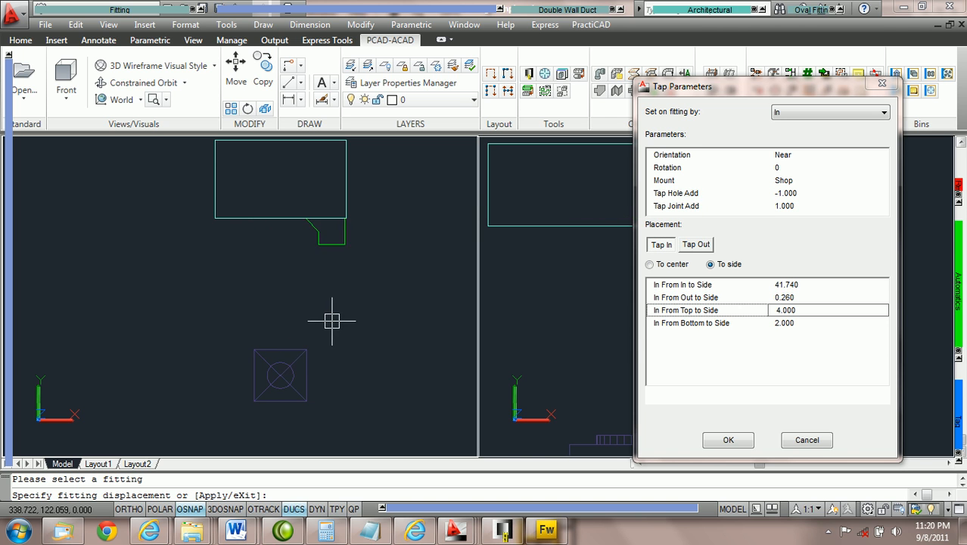
scroll(316, 280, up, 2)
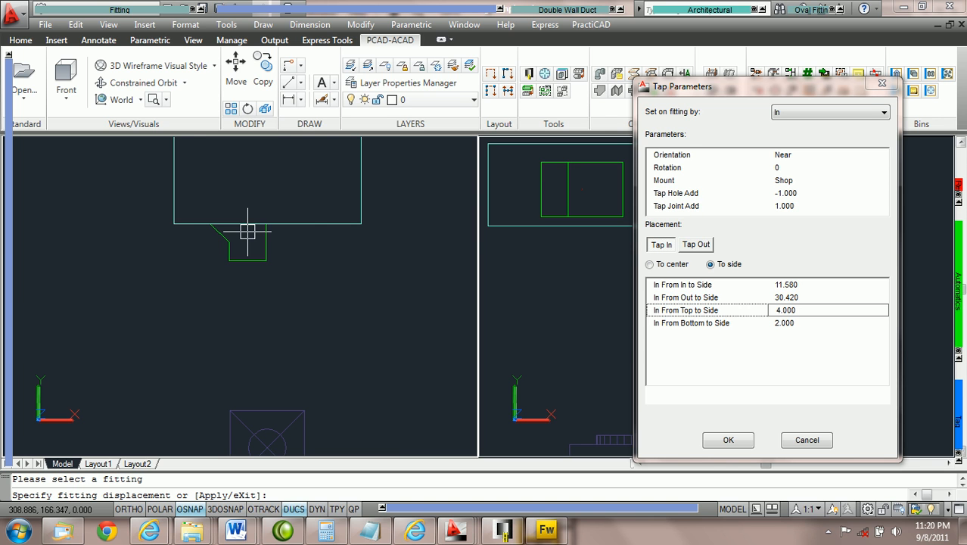
click(305, 240)
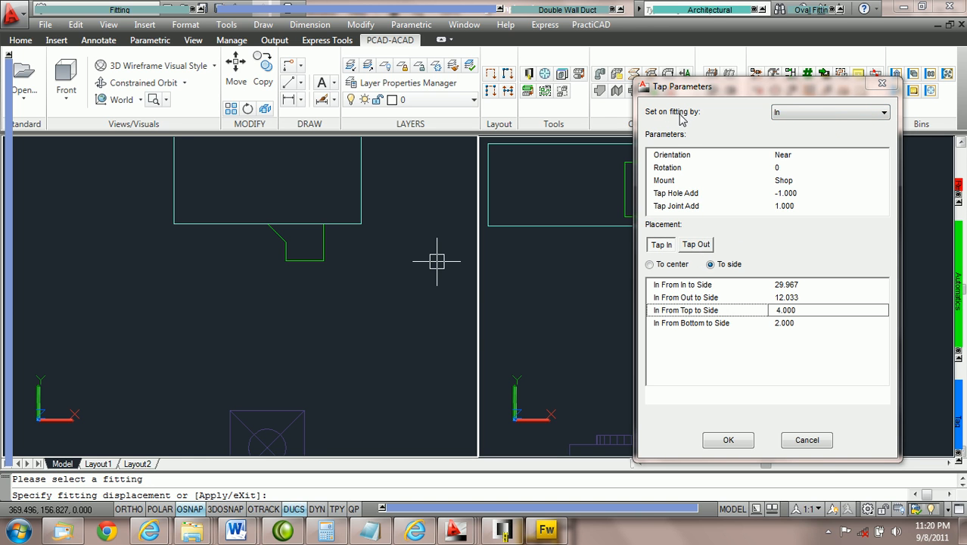
Step: Change the tap's reference on the fitting to Out, and return it to In
click(846, 114)
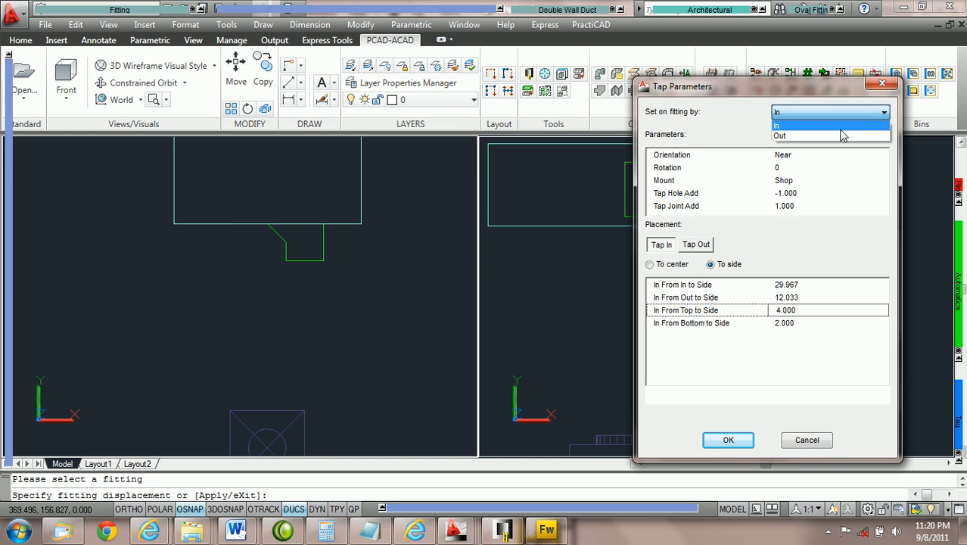
click(838, 136)
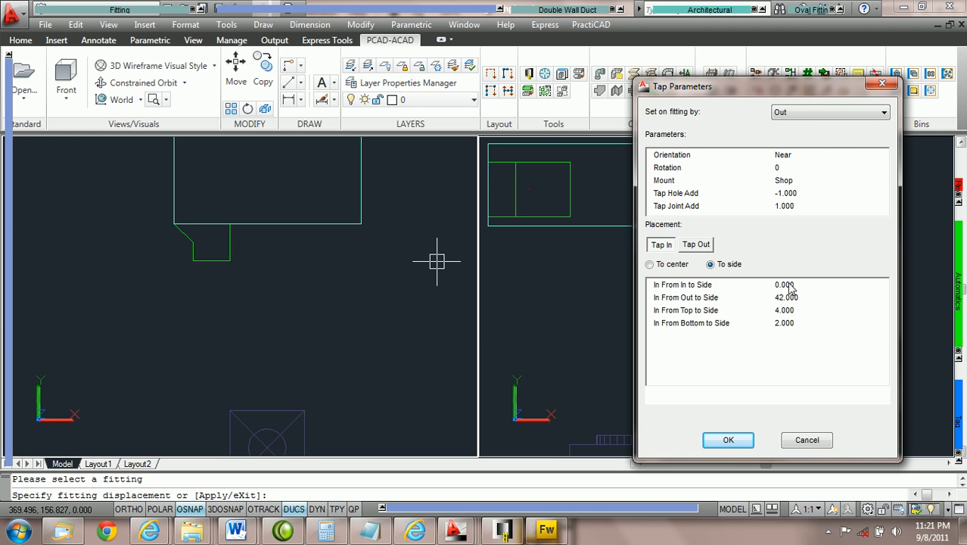
click(816, 113)
click(811, 127)
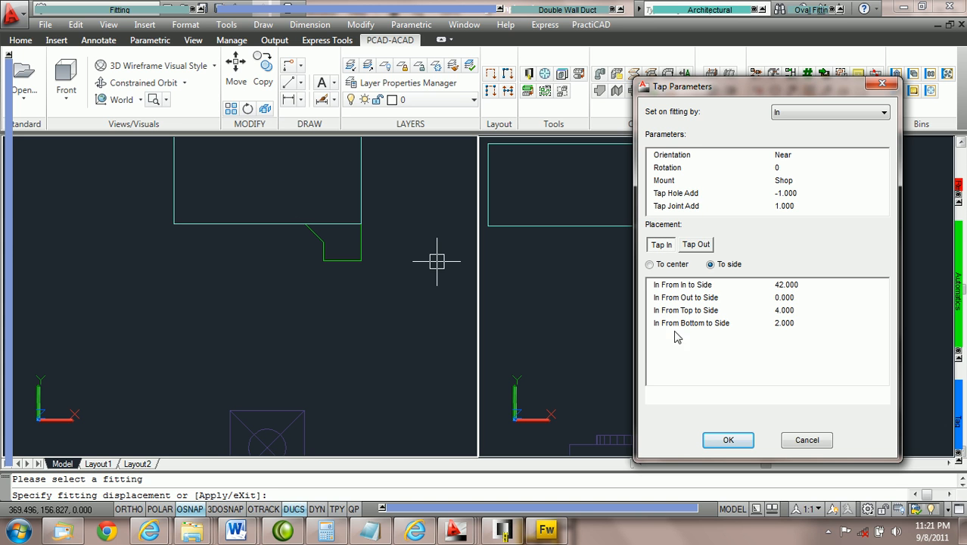
Step: Compare the Tap In and Tap Out placement distances, measured to center and to side
click(697, 246)
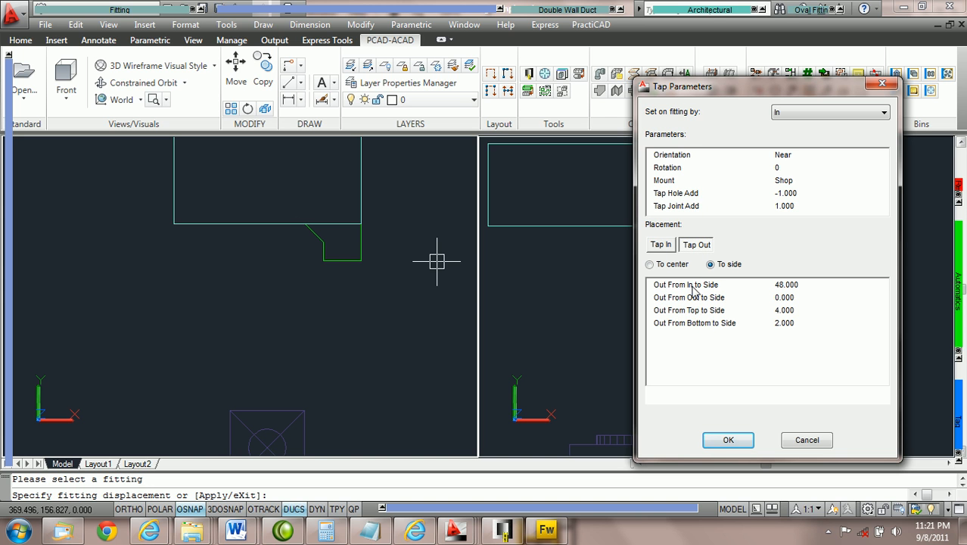
click(663, 247)
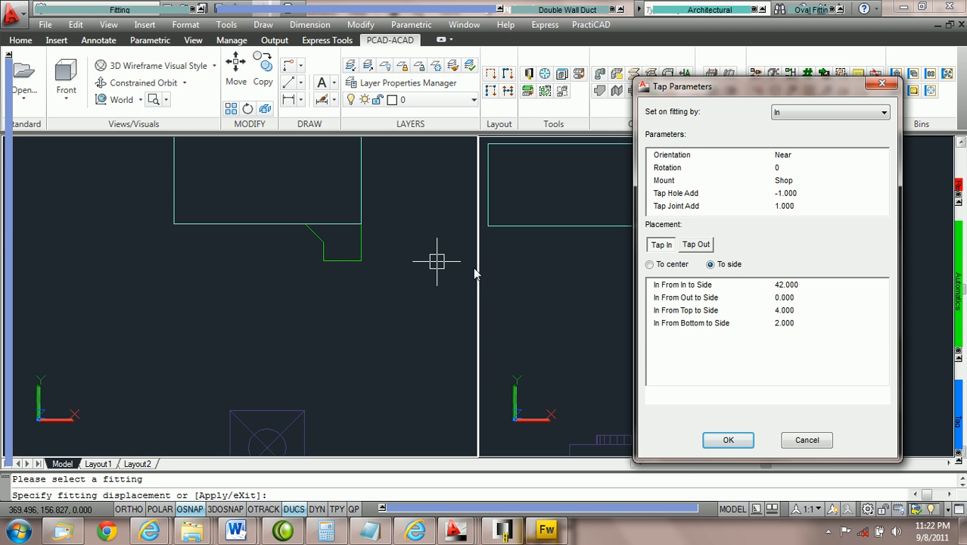
click(695, 248)
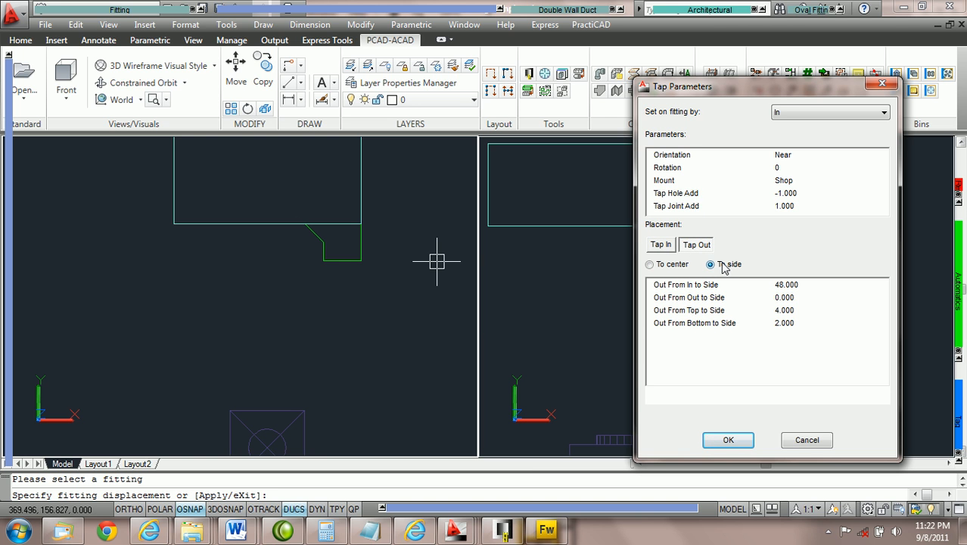
click(649, 265)
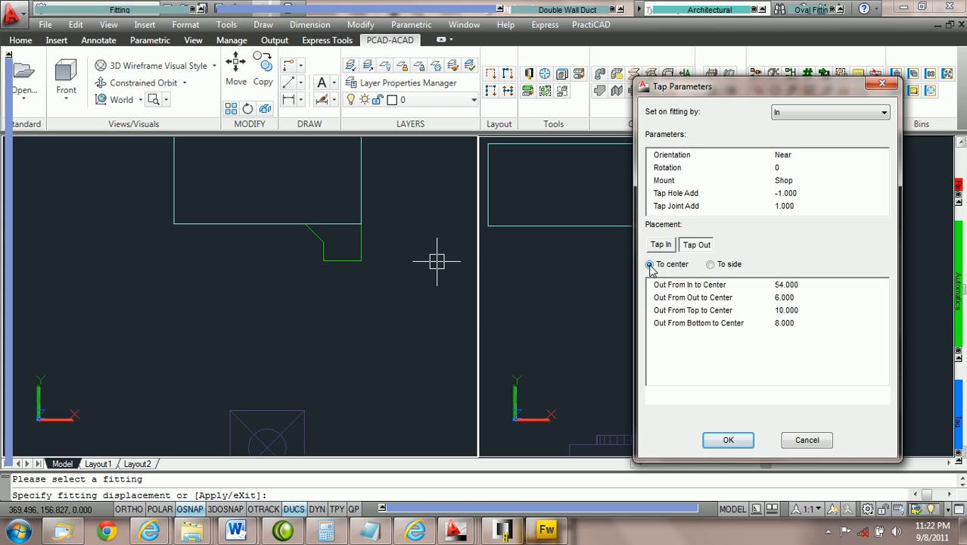
click(662, 246)
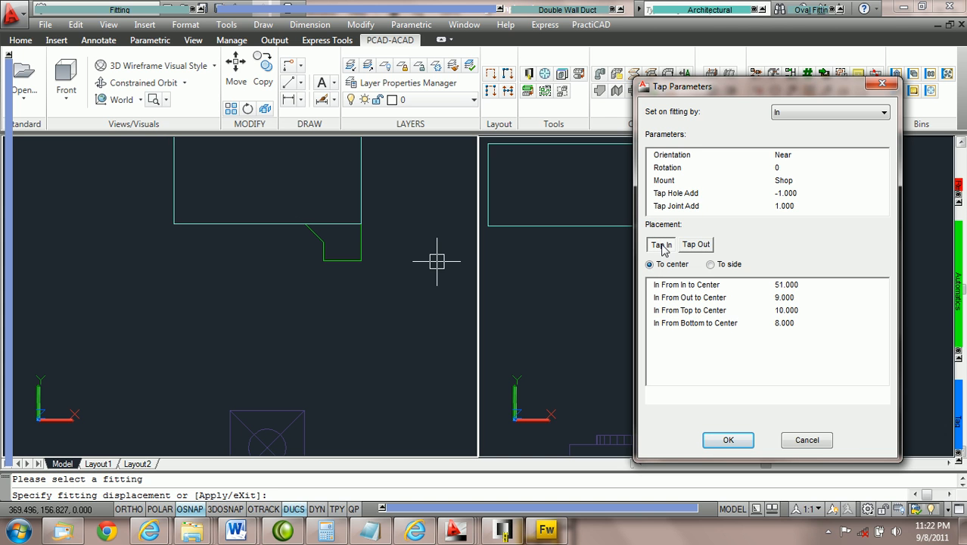
click(711, 265)
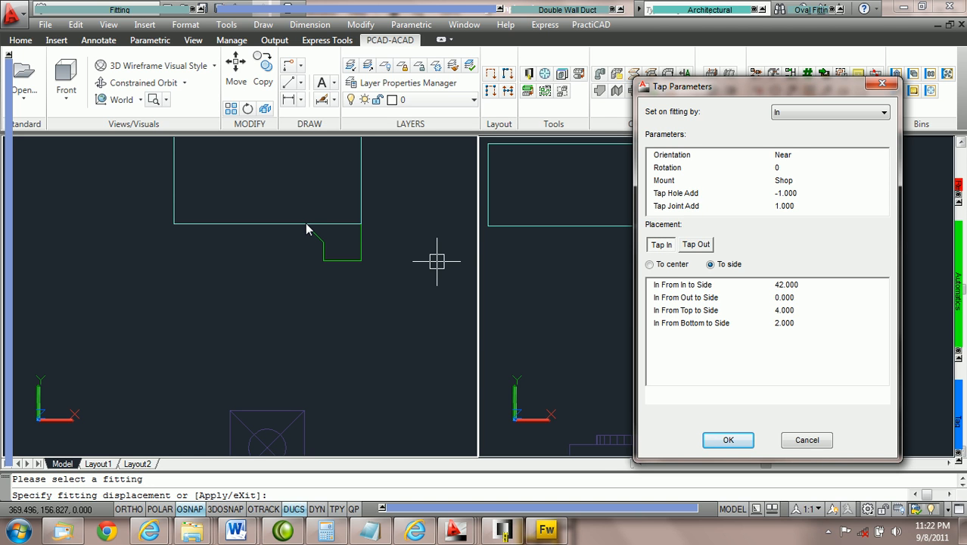
Step: Set the tap's In From In to Side distance to 0, and set In From Out to Side to 0
click(805, 285)
text(0)
key(Tab)
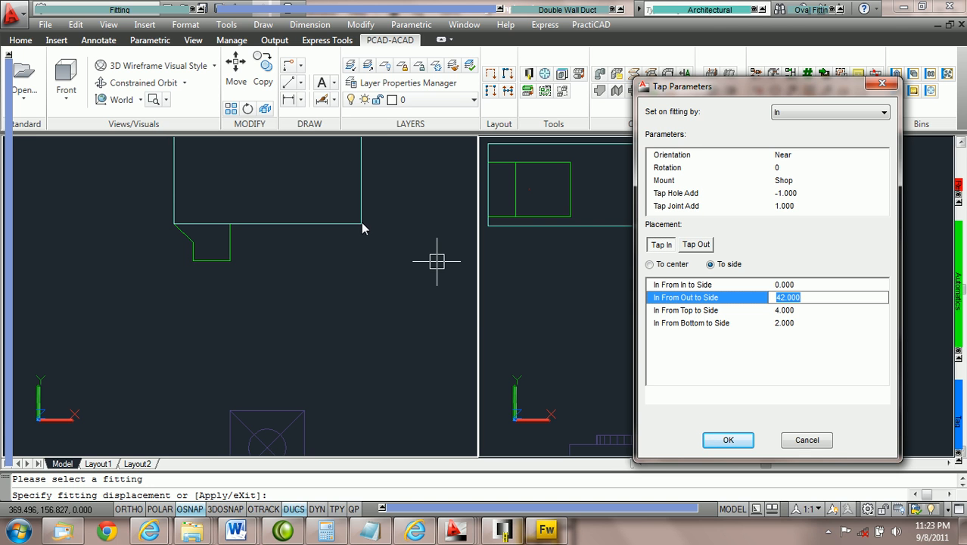
text(0)
key(Return)
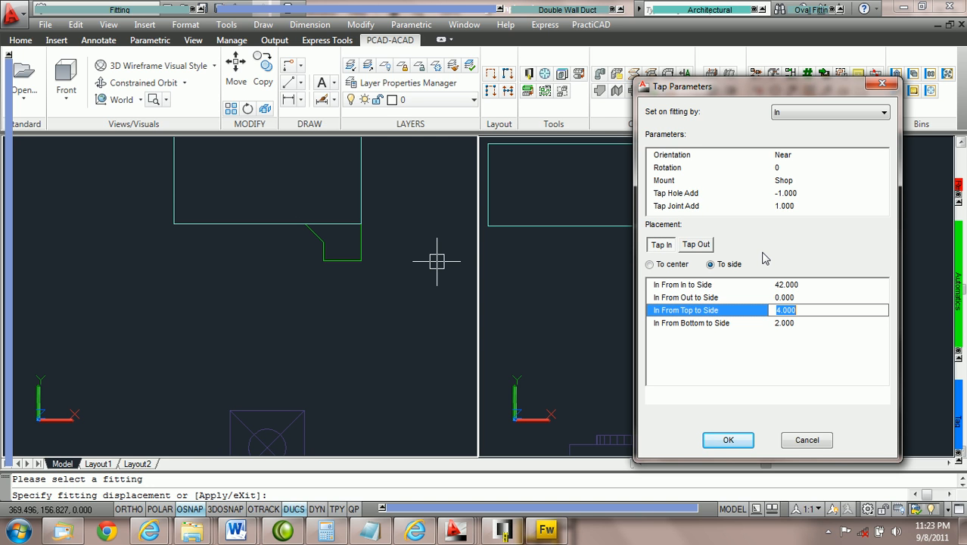
Step: Slide the tap along the duct by adjusting its Tap In distance from In to Side to 6.000
click(697, 246)
click(669, 246)
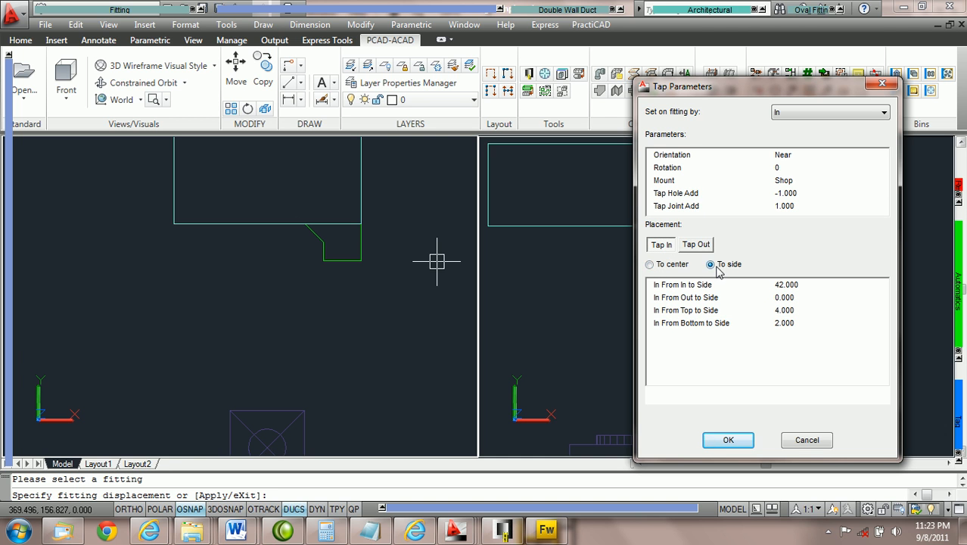
click(802, 286)
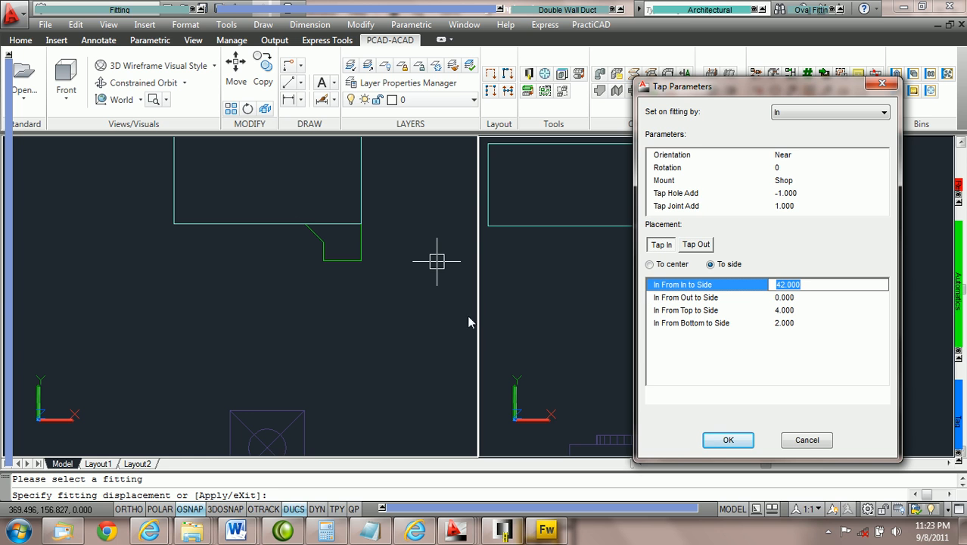
scroll(808, 289, down, 8)
scroll(806, 290, down, 20)
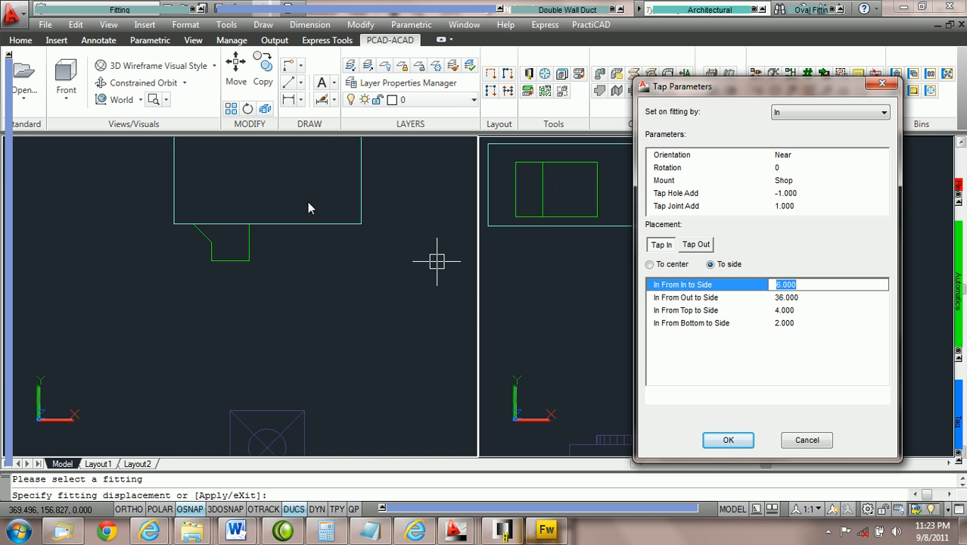
Step: Try 0 for the tap's top and bottom side distances, and set In From Top to Side to 3
click(810, 310)
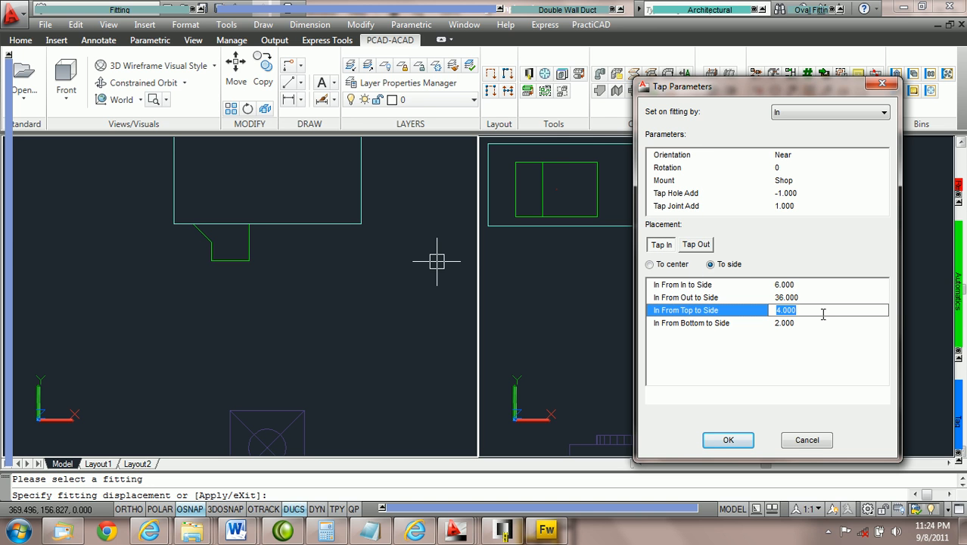
text(0)
key(Tab)
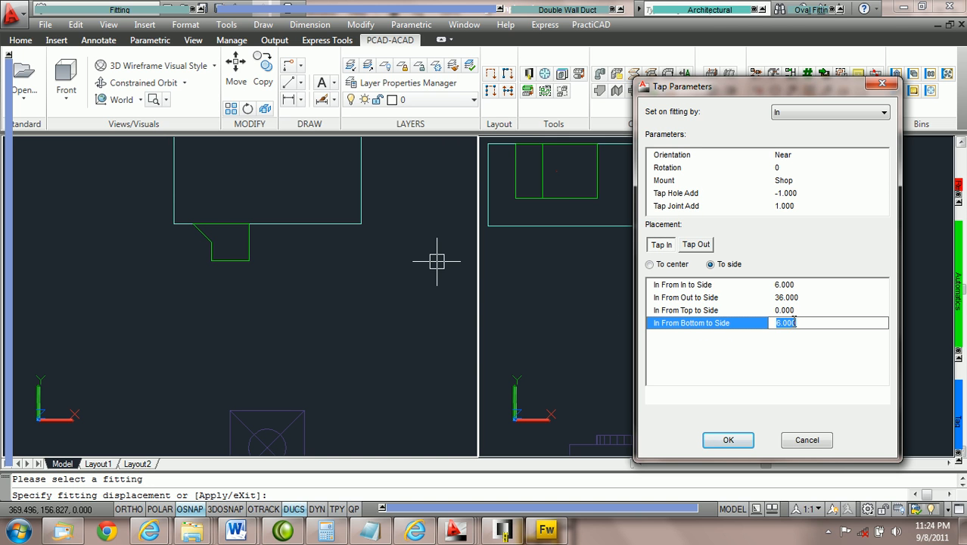
text(0)
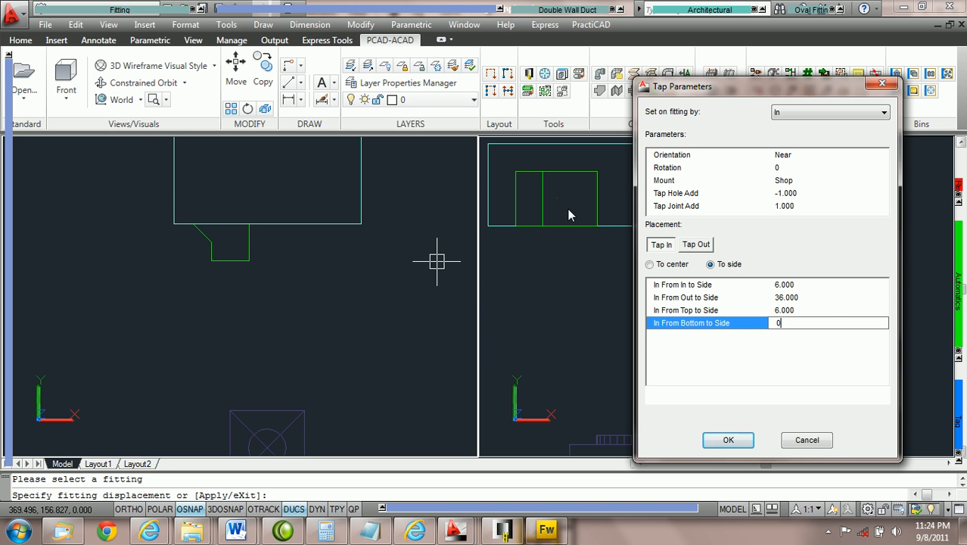
click(814, 308)
text(3)
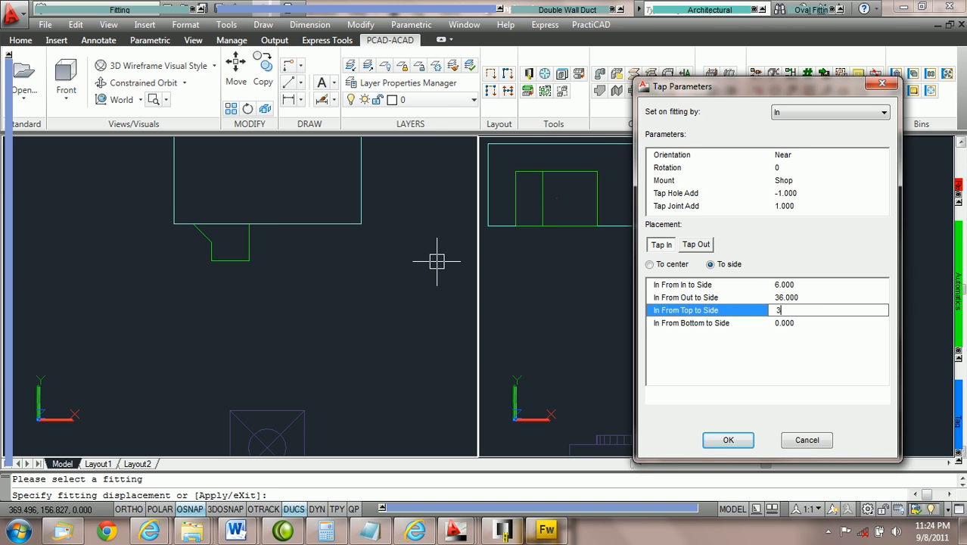
key(Tab)
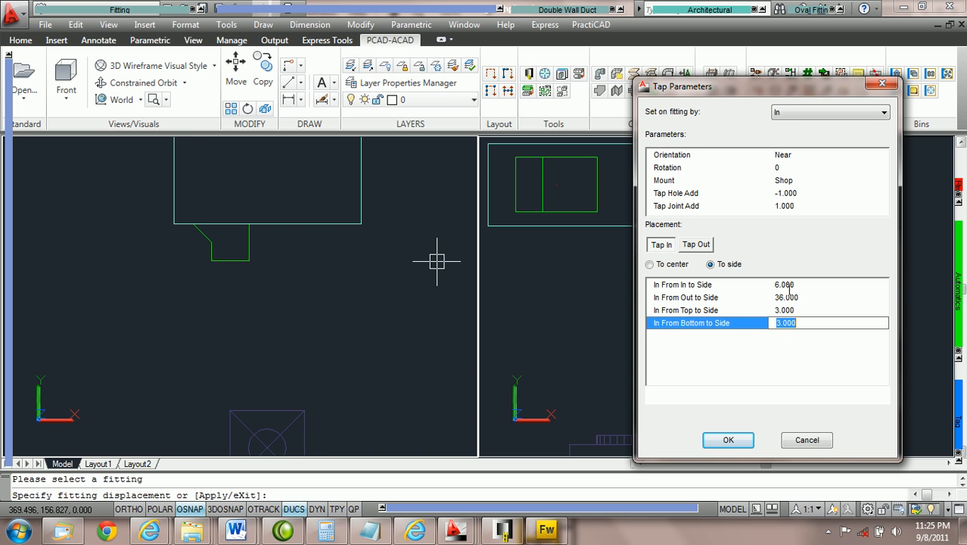
Step: Position the tap on the duct in line with the center node of the diffuser
click(802, 280)
scroll(804, 282, up, 4)
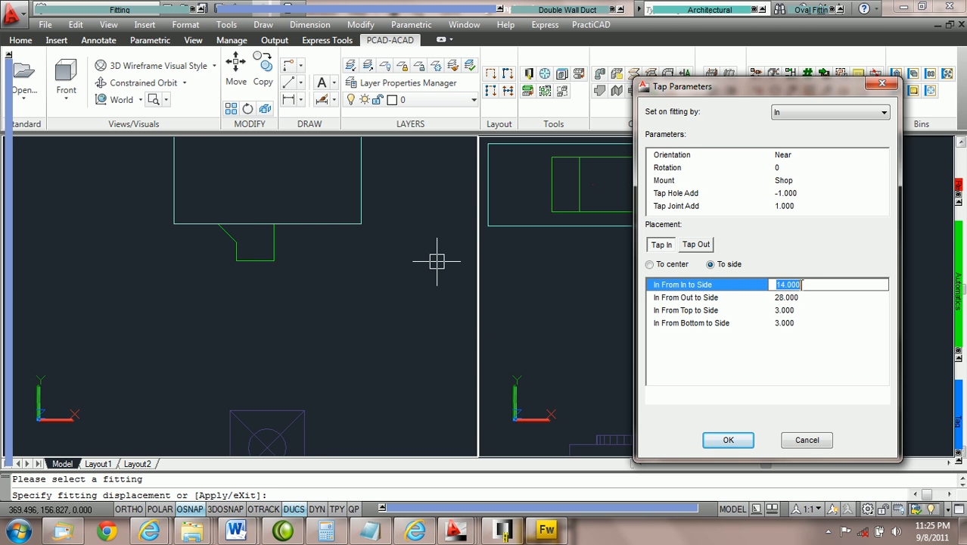
scroll(800, 284, down, 4)
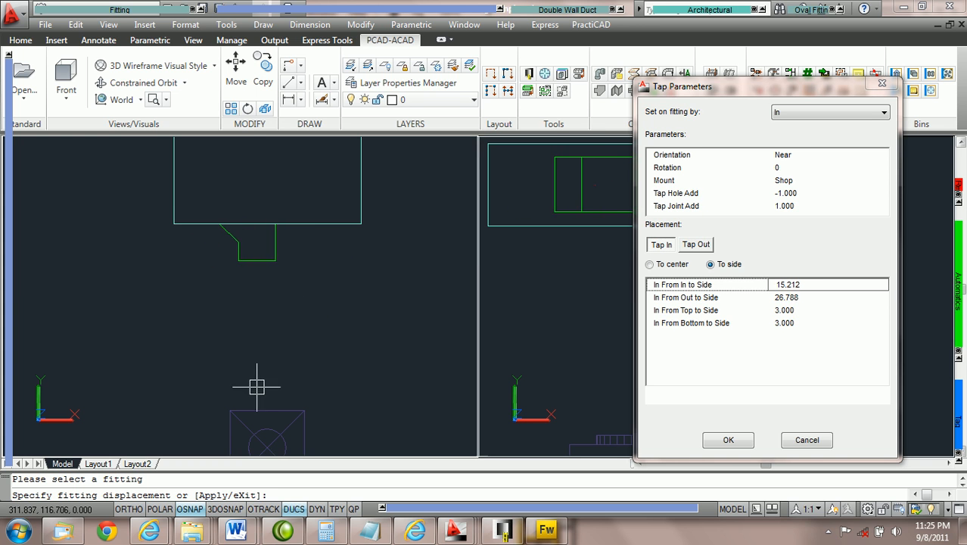
middle_drag(265, 446, 277, 384)
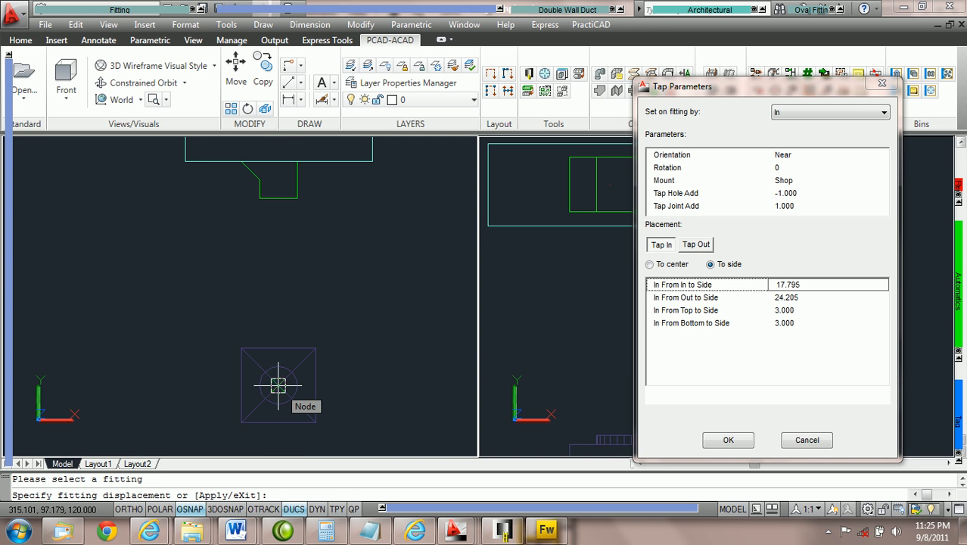
click(278, 386)
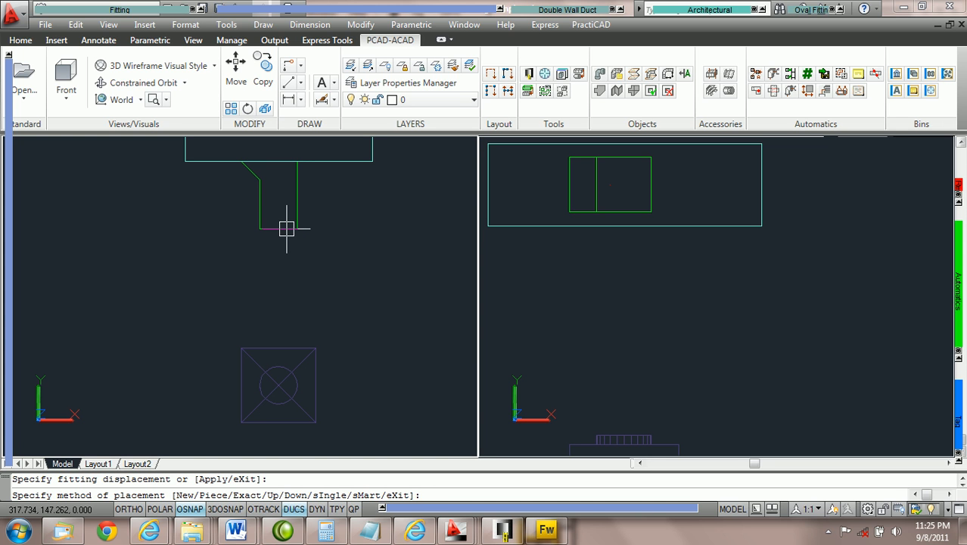
Step: Try the Piece and Exact placement methods for the duct run from the tap to the diffuser
text(p)
key(Return)
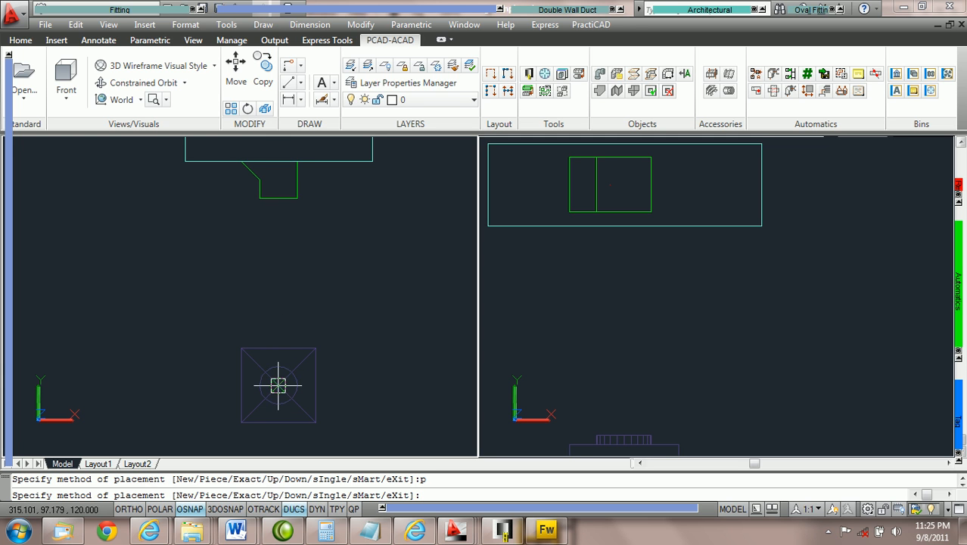
text(e)
key(Return)
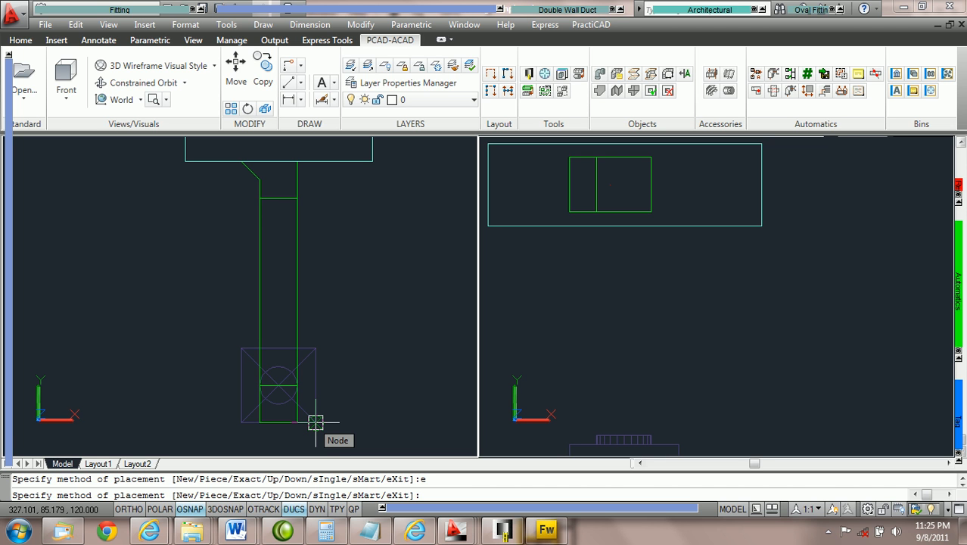
Step: Place the duct run with the sMart method, ending at the diffuser's lower corner node, and end the command
text(m)
key(Return)
click(316, 423)
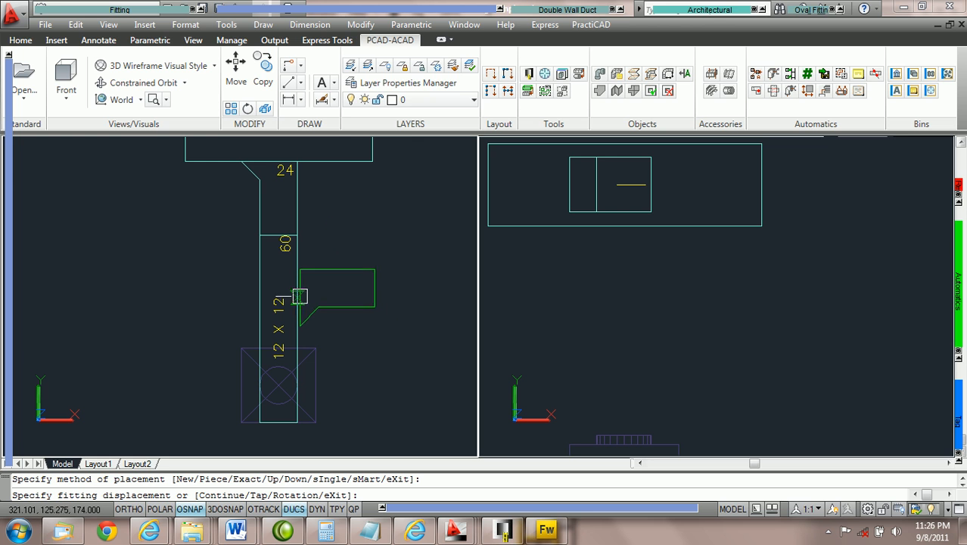
key(Escape)
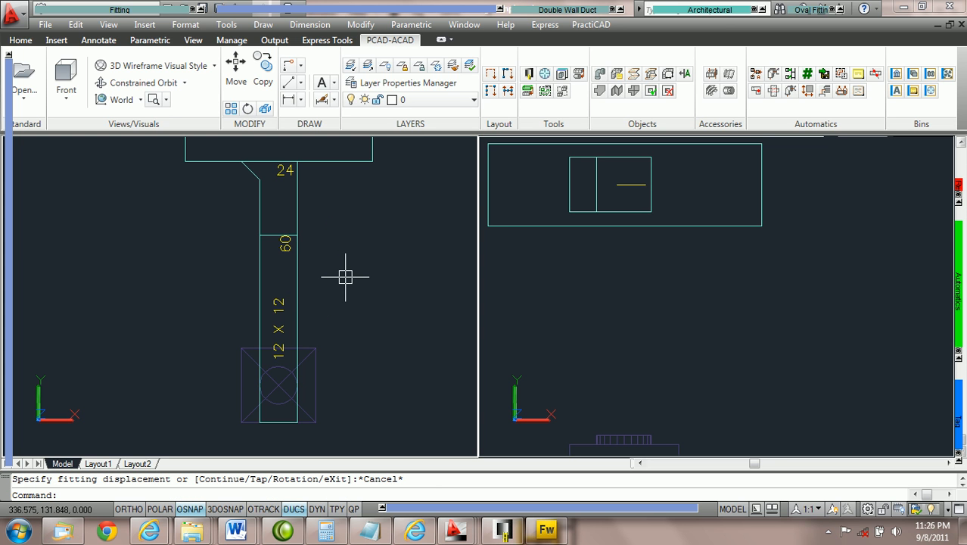